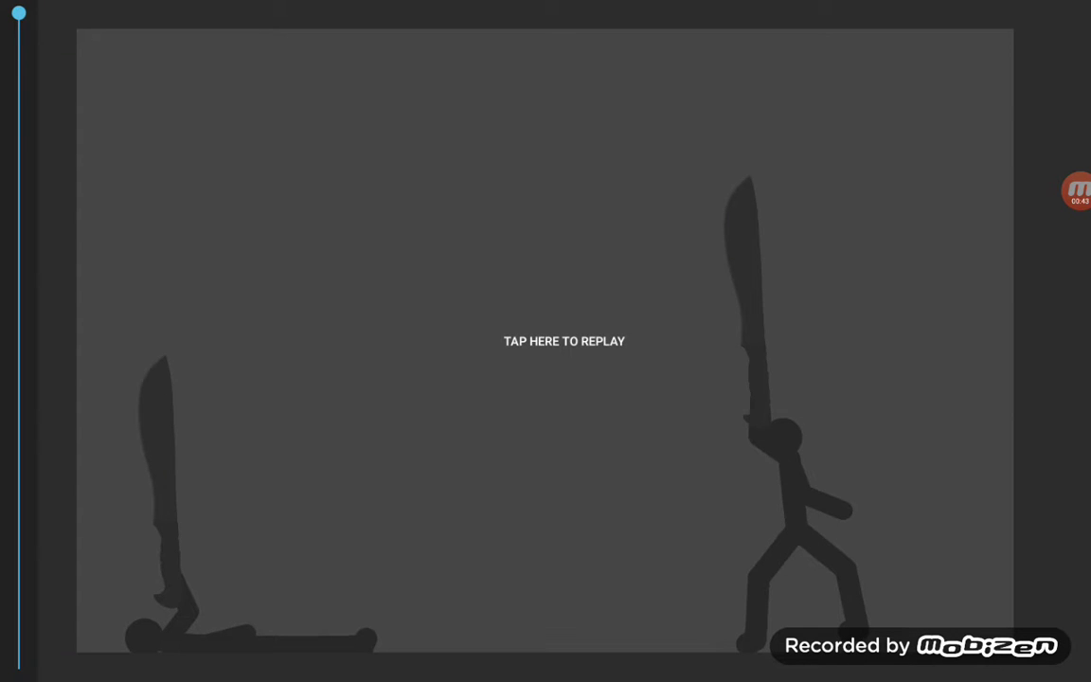
# - Exit the sword-fight replay with Escape, returning to the editor with both stick figures
pyautogui.press('Escape')
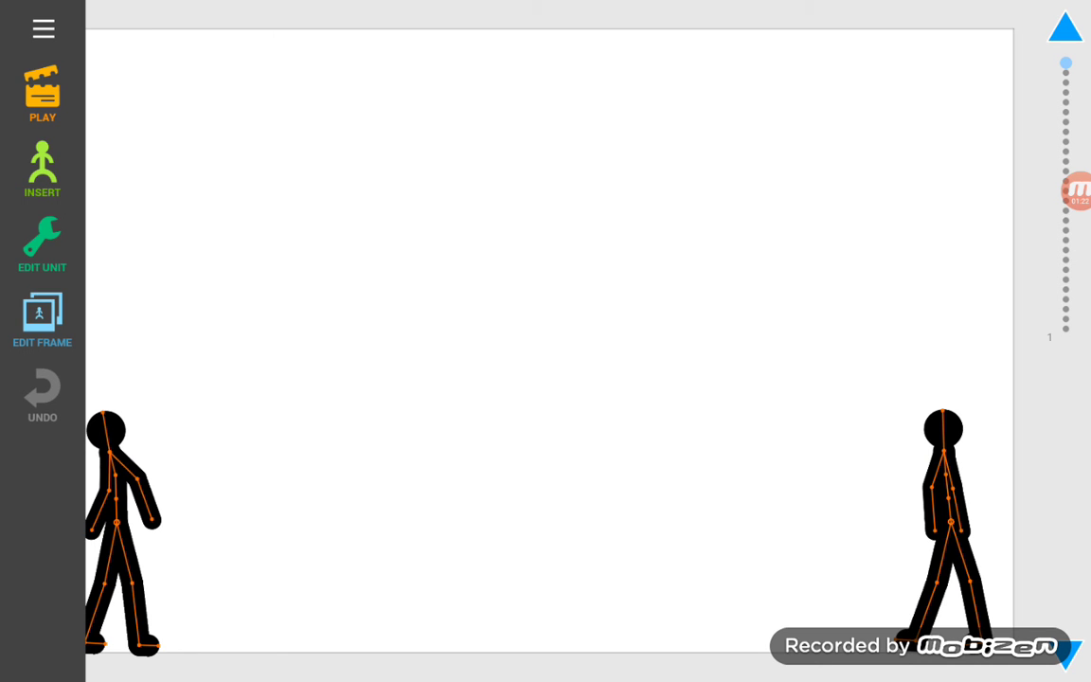
pyautogui.moveTo(795, 1); pyautogui.dragTo(795, 246)
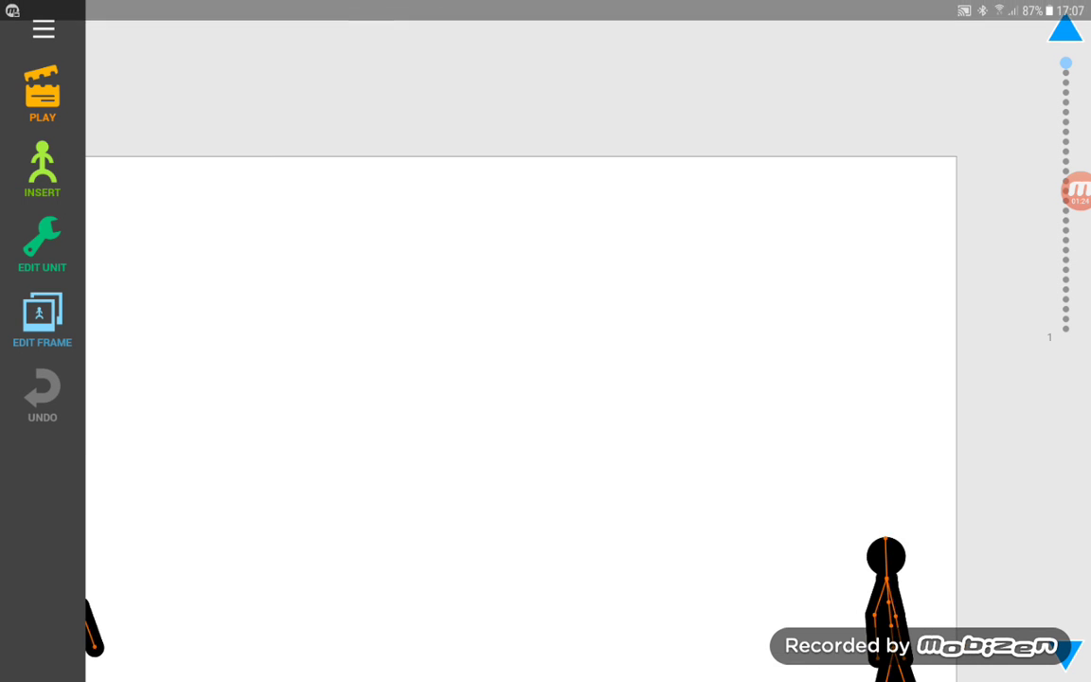